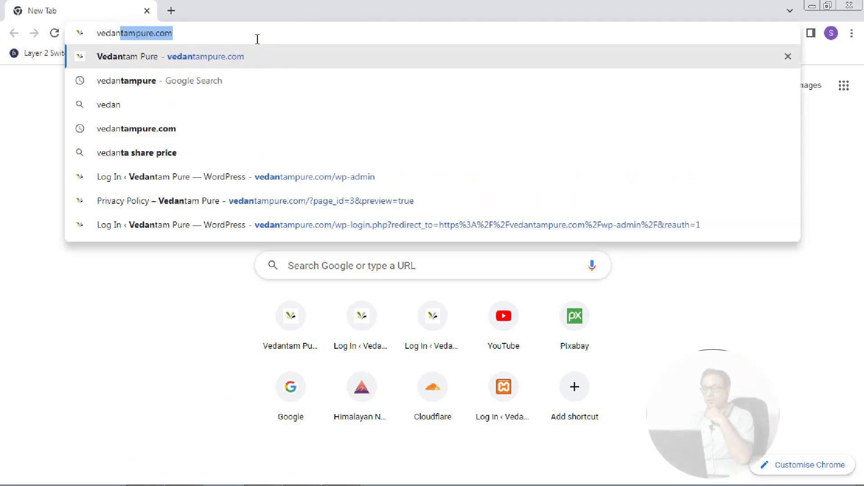
Sign in to DirectAdmin at vedantampure.com/cpanel with the saved username and password
type("pure.com/")
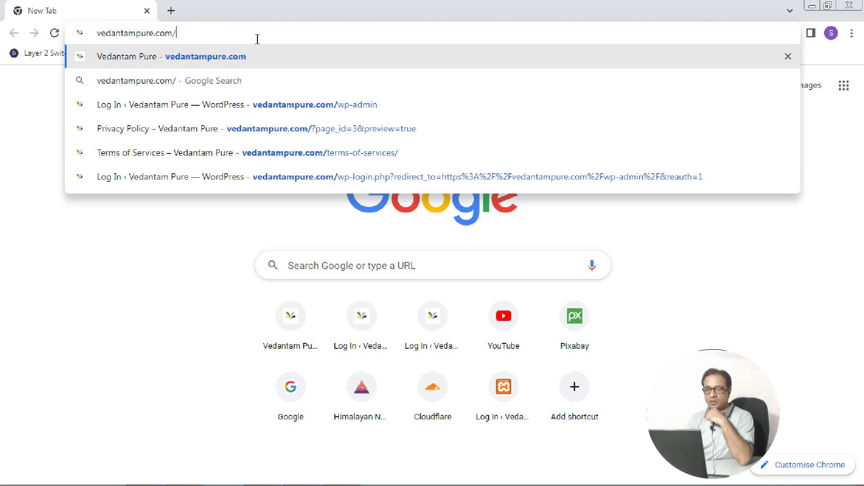
type("cpanel")
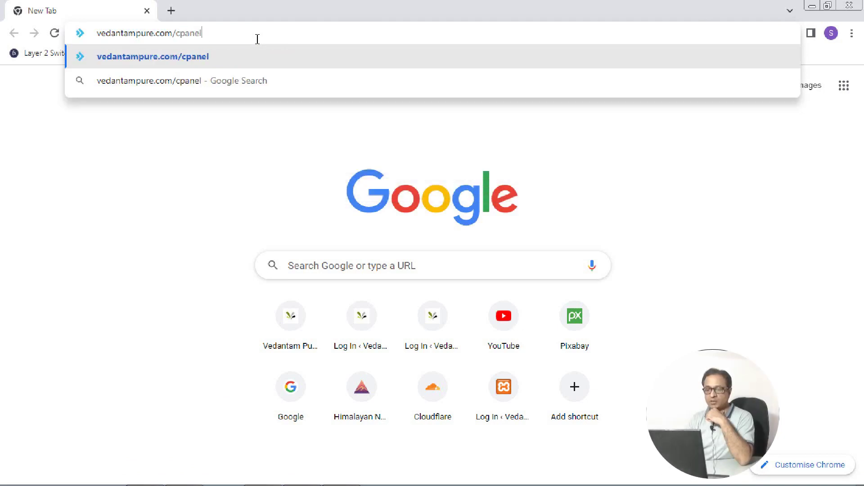
key("Return")
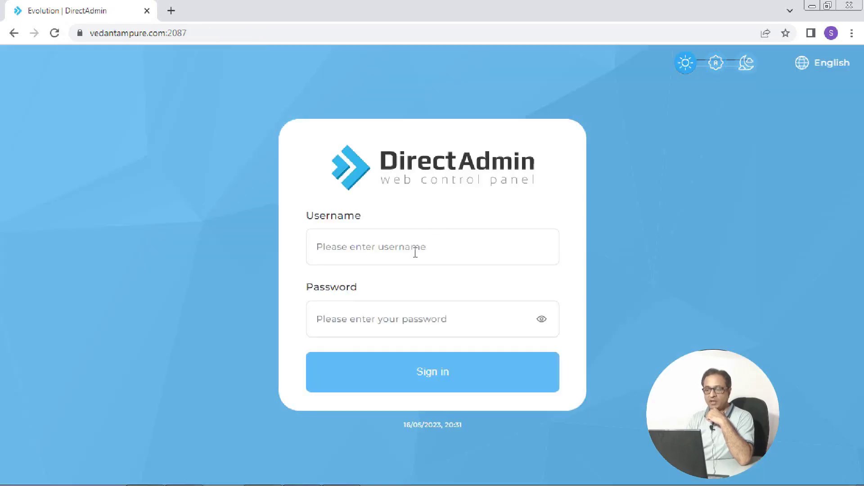
left_click(415, 252)
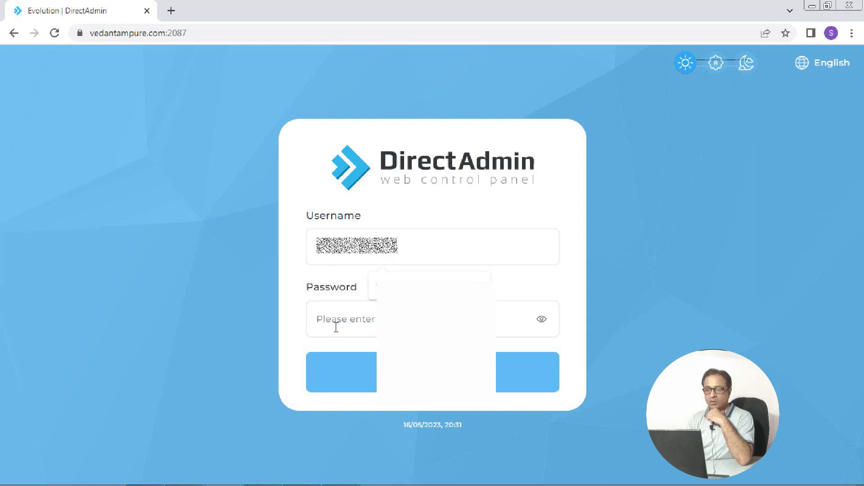
left_click(354, 327)
key("ctrl+v")
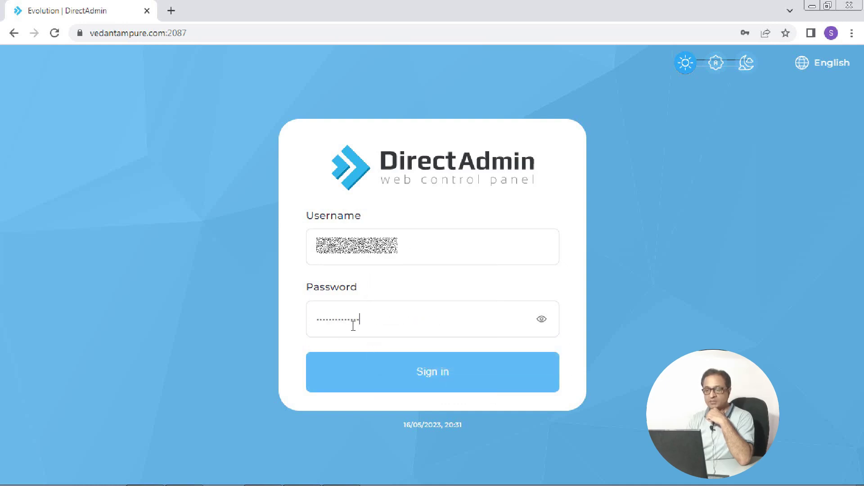
left_click(435, 388)
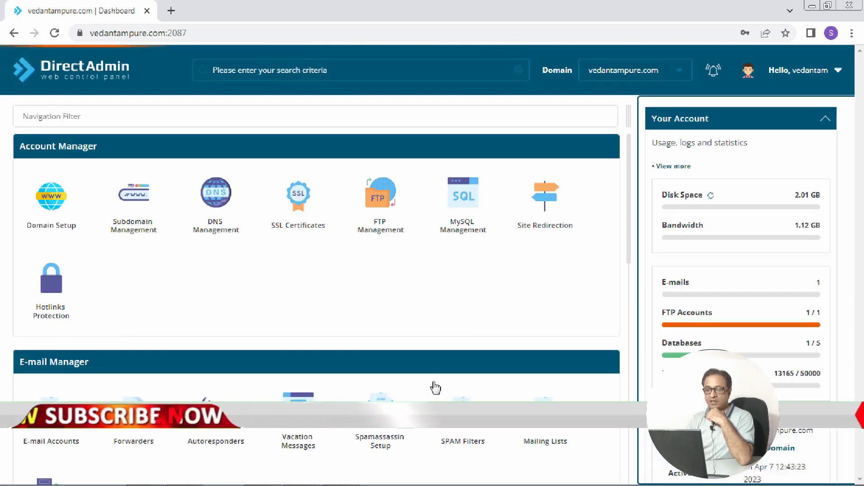
Scroll to E-mail Manager and start a new account under E-mail Accounts
left_click_drag(628, 204, 630, 240)
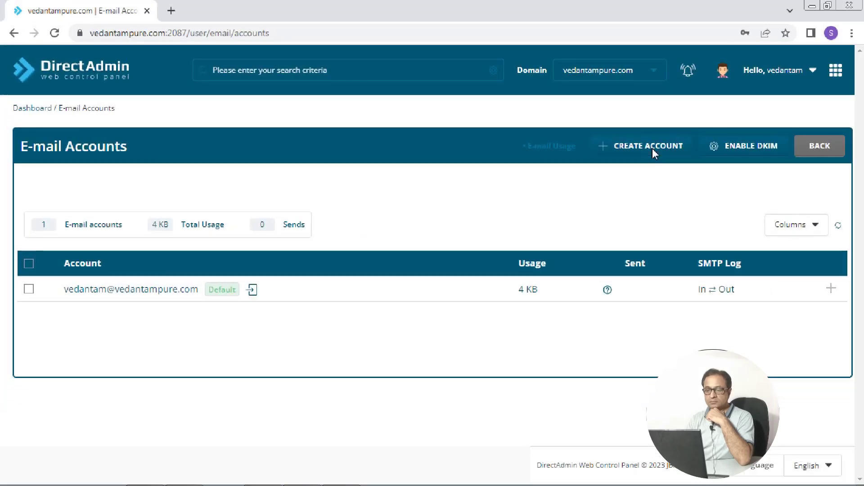
left_click(654, 149)
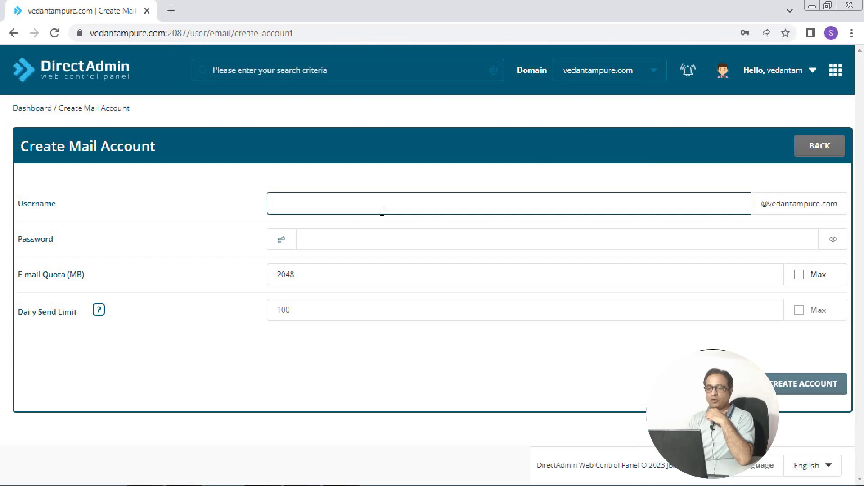
Create mailbox 'care' with a generated password, 2048 MB quota and 100 daily send limit
left_click(393, 205)
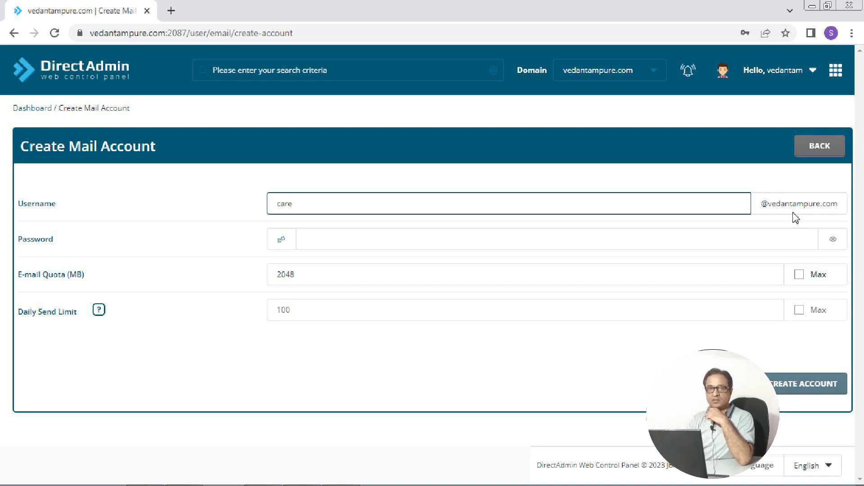
left_click(397, 242)
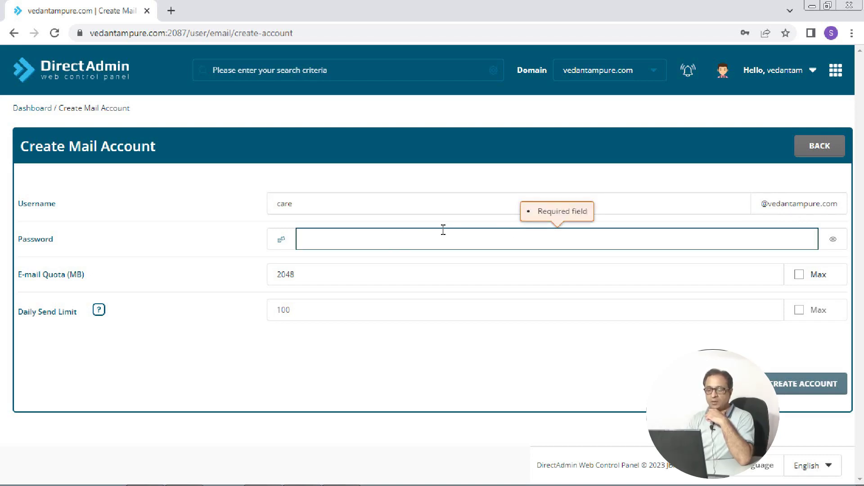
left_click(282, 243)
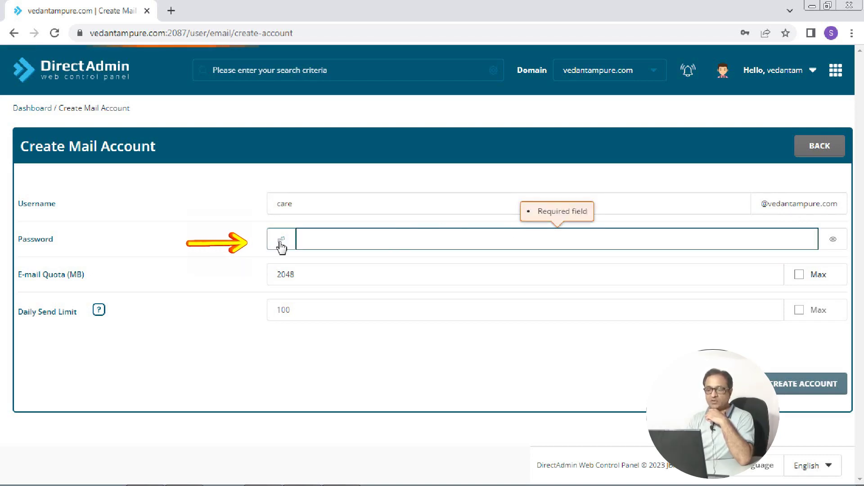
left_click(384, 271)
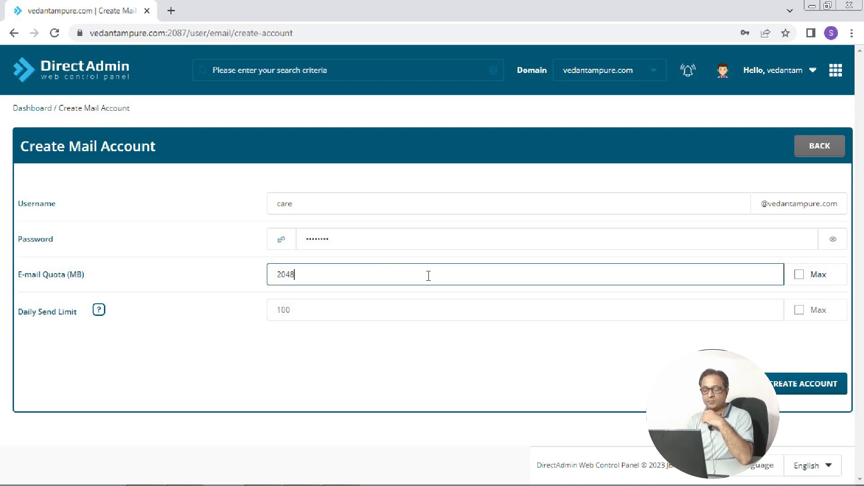
left_click(459, 309)
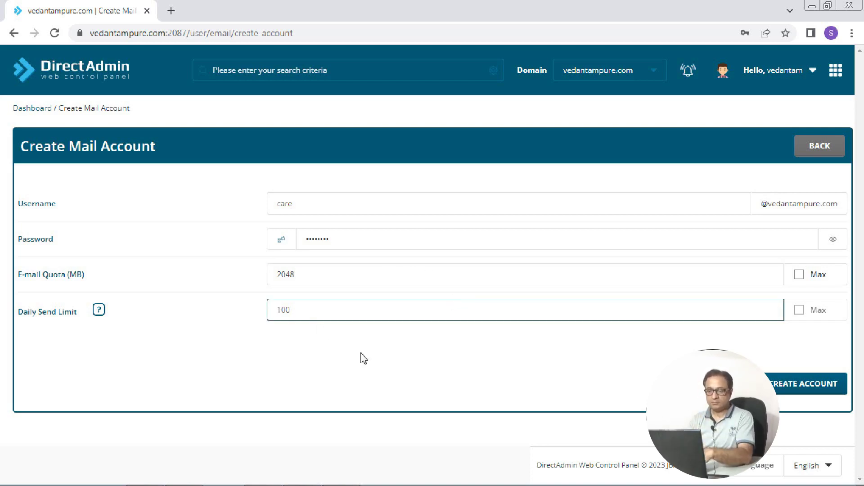
left_click(808, 394)
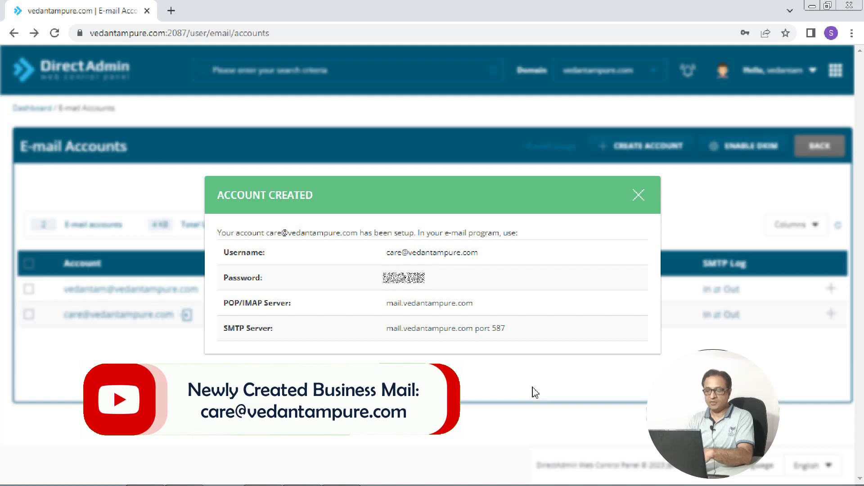
Copy the new account's login and server details table into Tasks.docx in Word
left_click_drag(225, 254, 526, 336)
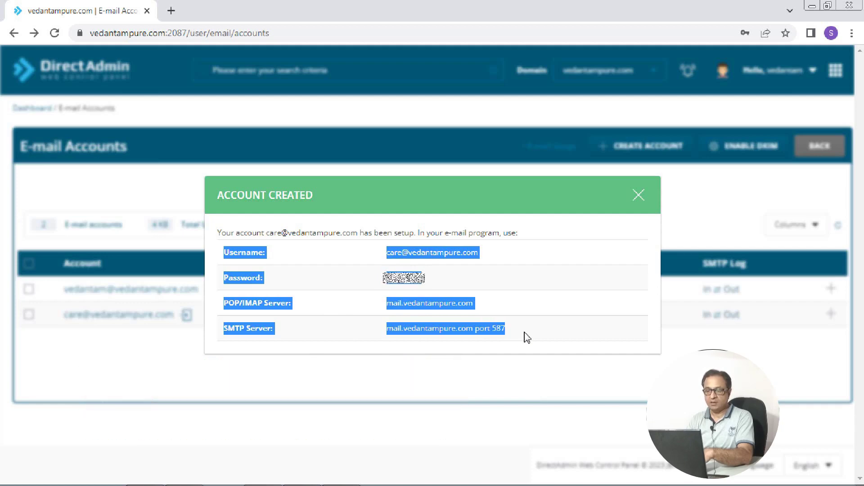
key("ctrl+c")
key("alt+Tab")
key("ctrl+v")
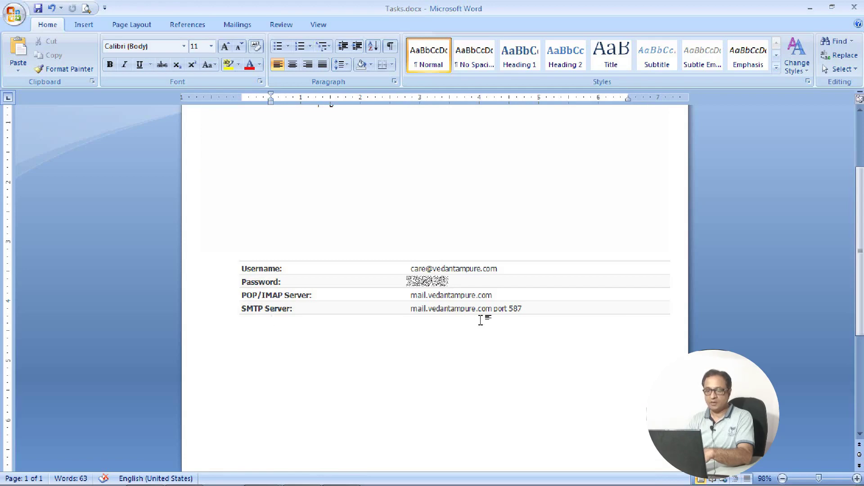
Return to the browser and dismiss the Account Created confirmation
key("alt+Tab")
left_click(640, 196)
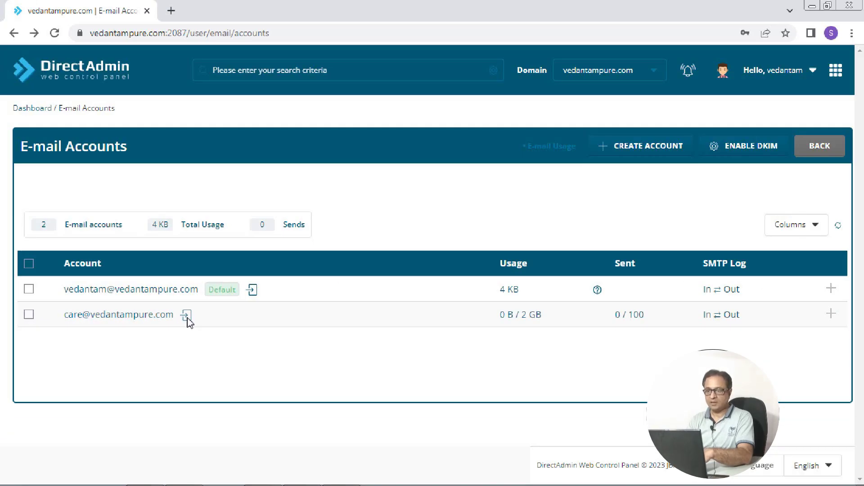
Open the care mailbox in Roundcube webmail, then go back to the Gmail inbox tab
left_click(187, 315)
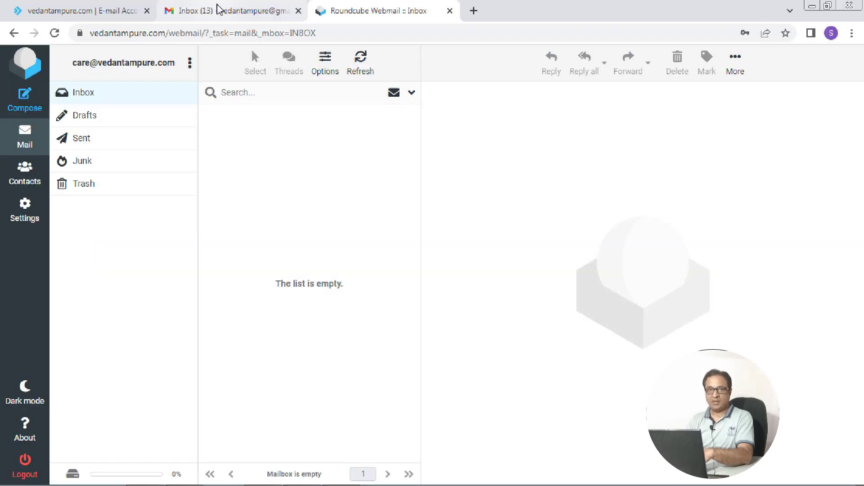
left_click(217, 7)
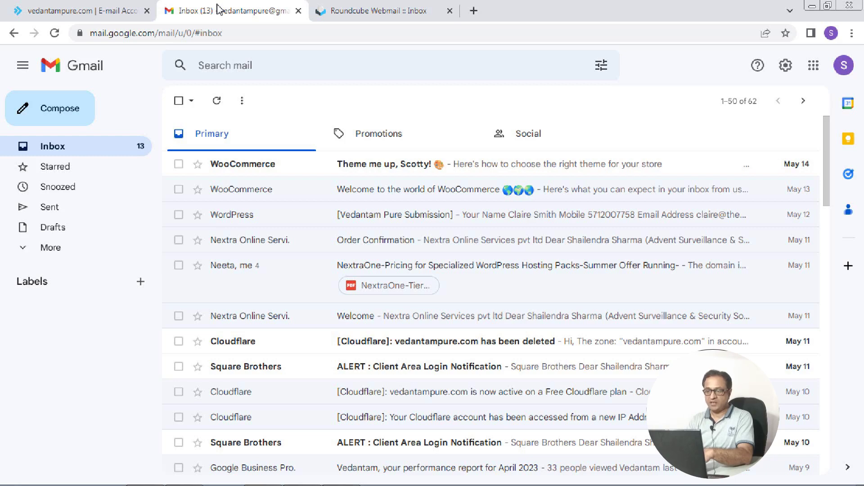
Go to Gmail's Accounts and Import settings and begin adding another send-as address
left_click(785, 66)
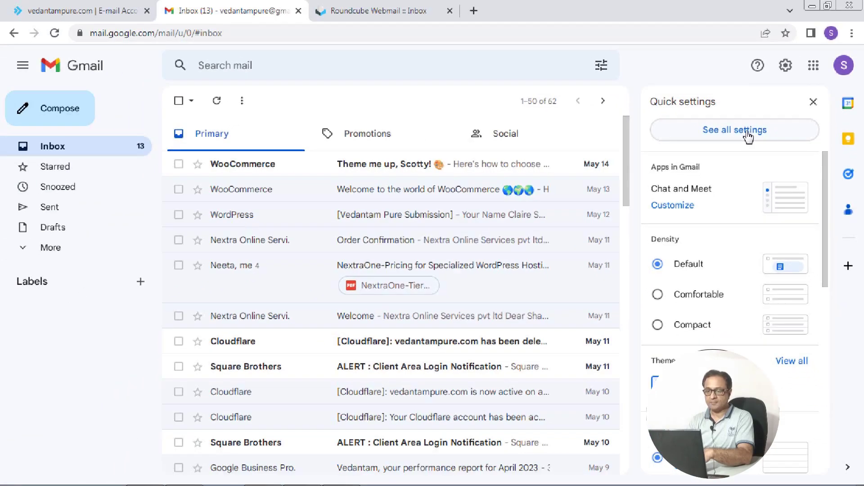
left_click(749, 137)
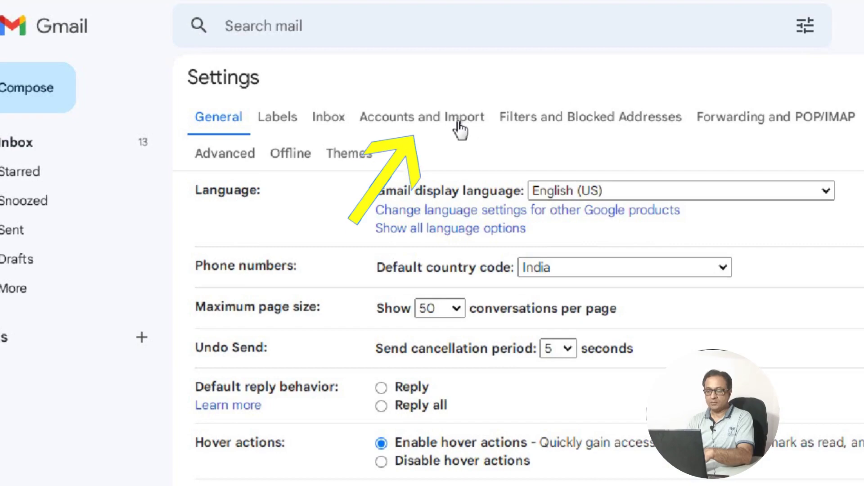
left_click(462, 130)
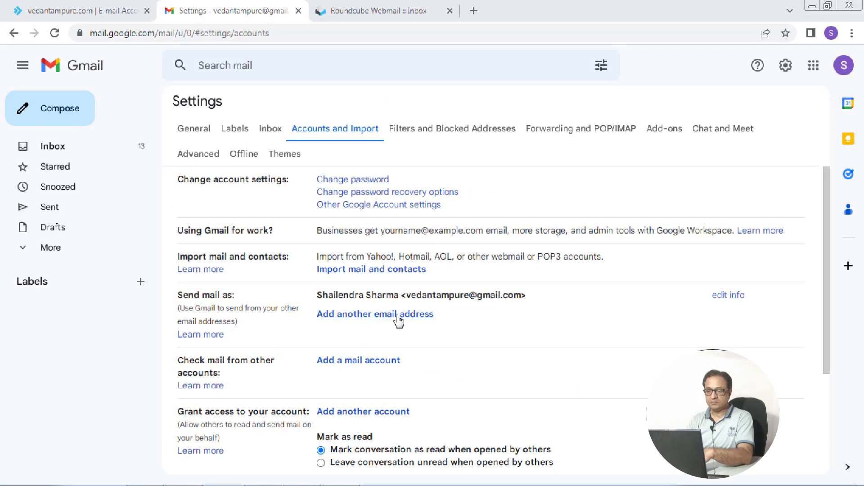
left_click(399, 315)
Enter the business sender name and the care mailbox address, then continue to SMTP settings
left_click(202, 94)
key("BackSpace")
key("BackSpace")
key("BackSpace")
key("BackSpace")
key("BackSpace")
key("BackSpace")
key("BackSpace")
key("BackSpace")
key("BackSpace")
key("BackSpace")
key("BackSpace")
key("BackSpace")
key("BackSpace")
key("BackSpace")
key("BackSpace")
key("BackSpace")
key("BackSpace")
type("Vedantam Pure")
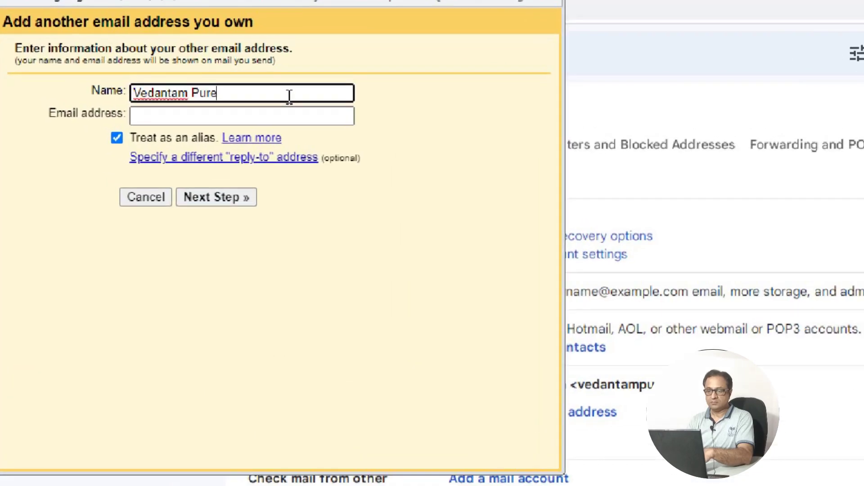
left_click(301, 124)
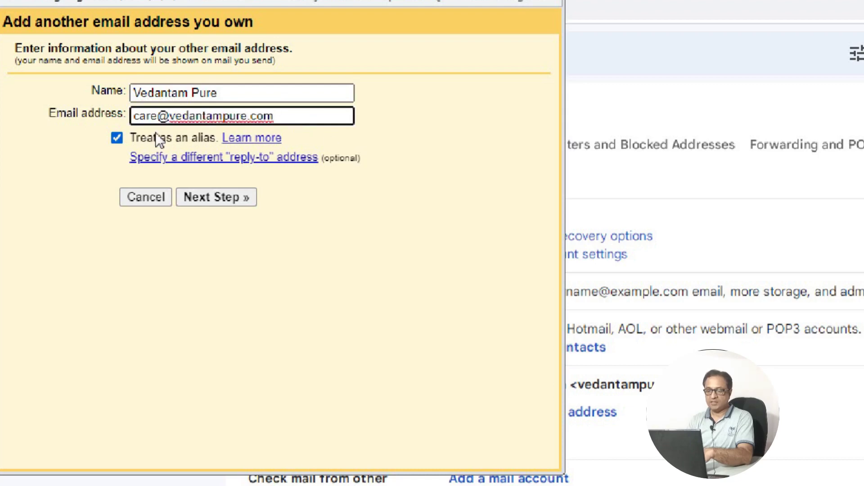
left_click(231, 198)
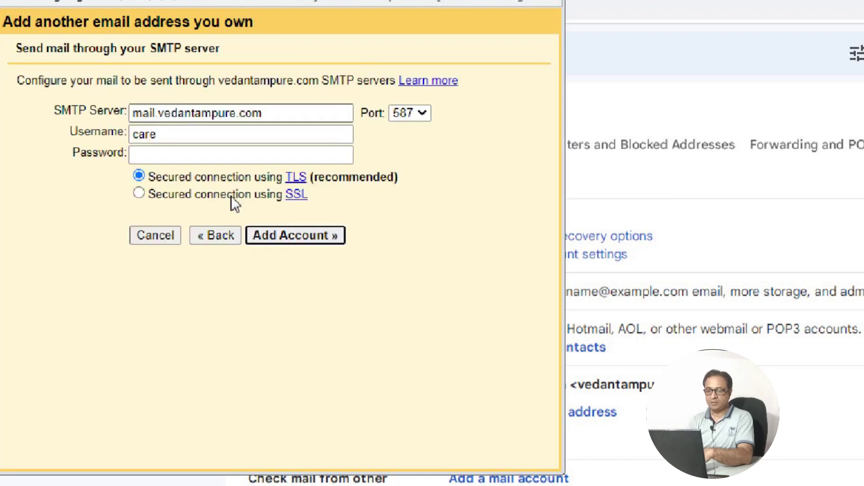
Check the prefilled SMTP username and bring up the saved account details in Word
left_click(257, 153)
left_click(327, 133)
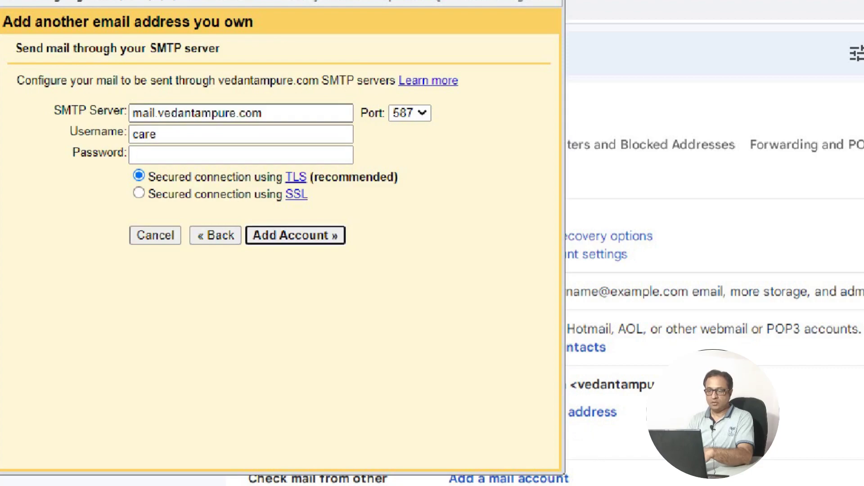
left_click(338, 476)
left_click(428, 396)
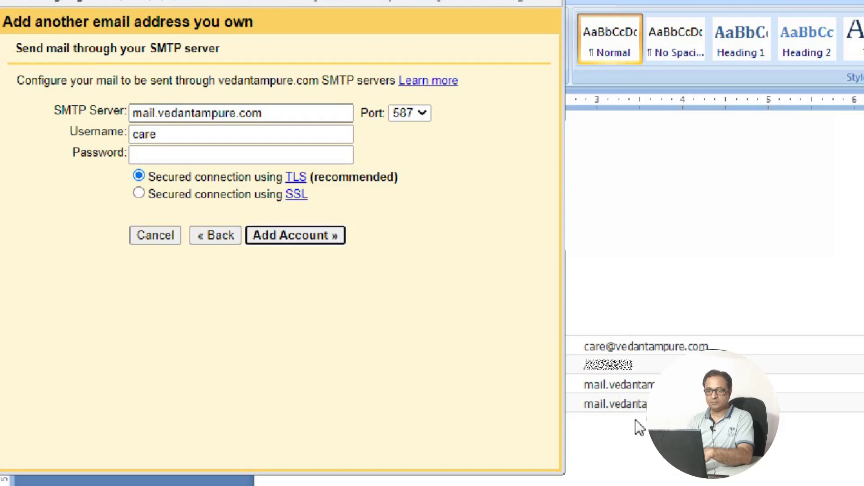
Copy the care mailbox's full address from the details table in Word
left_click(649, 447)
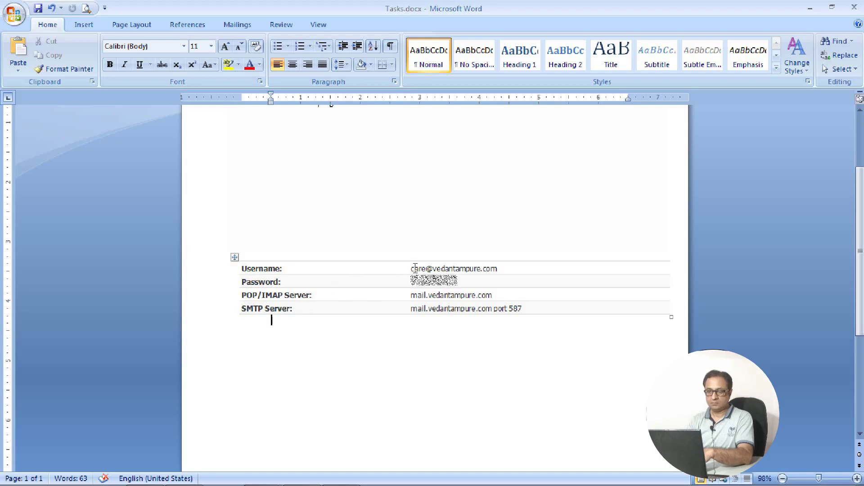
left_click_drag(411, 268, 493, 257)
key("ctrl+c")
Replace the SMTP username 'care' with the mailbox's full address
key("alt+Tab")
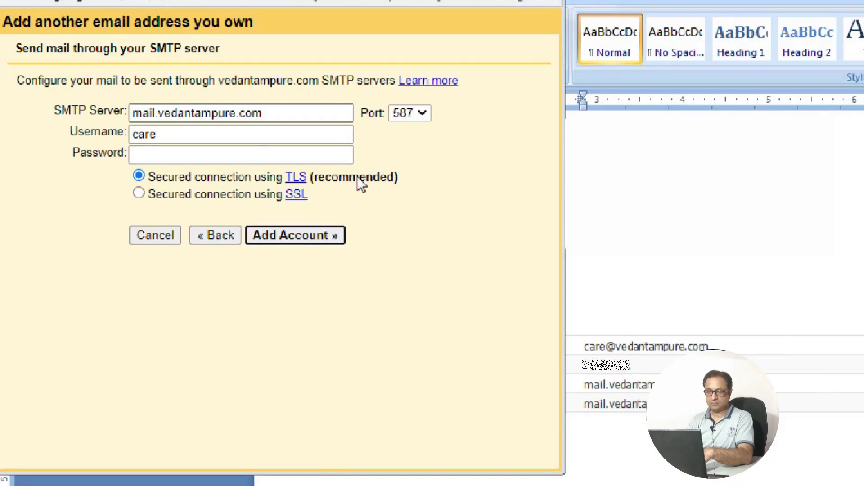
left_click(263, 135)
key("BackSpace")
key("BackSpace")
key("BackSpace")
key("BackSpace")
key("ctrl+v")
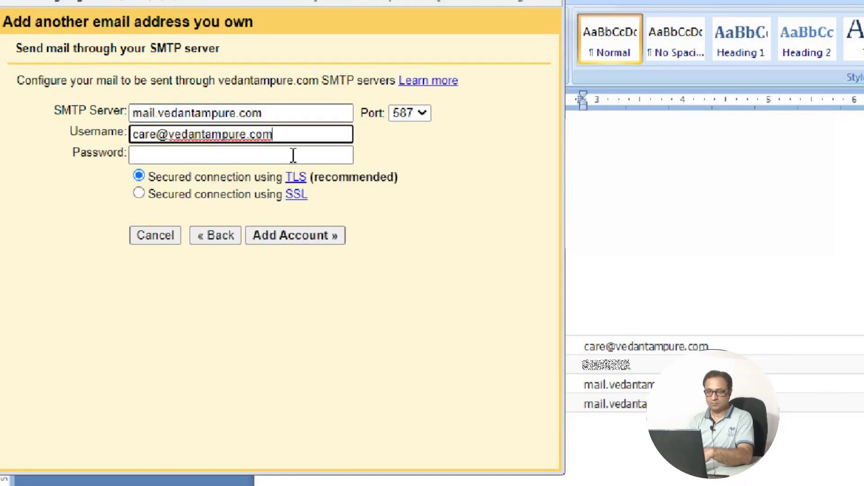
left_click(293, 155)
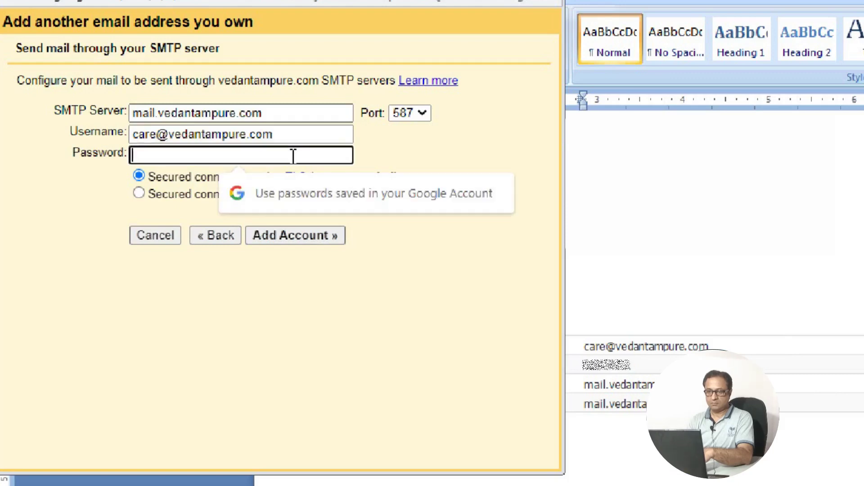
Paste the mailbox password from Tasks.docx into the SMTP Password field and add the account
key("alt+Tab")
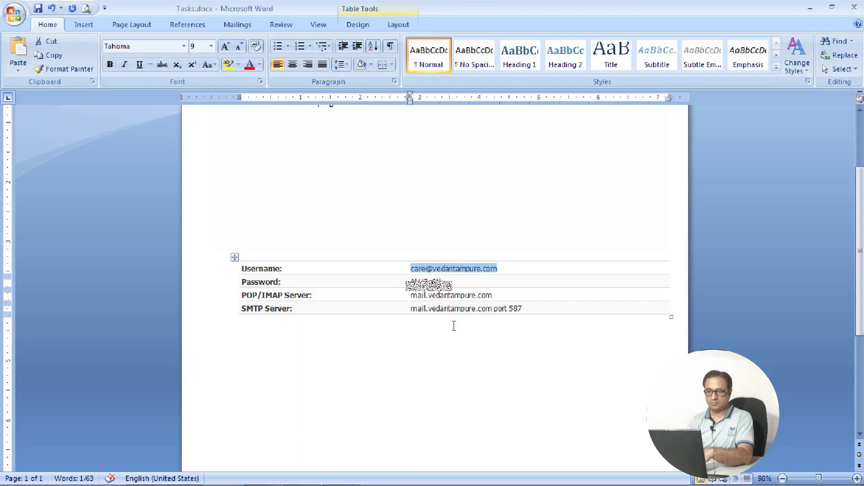
left_click_drag(411, 281, 455, 284)
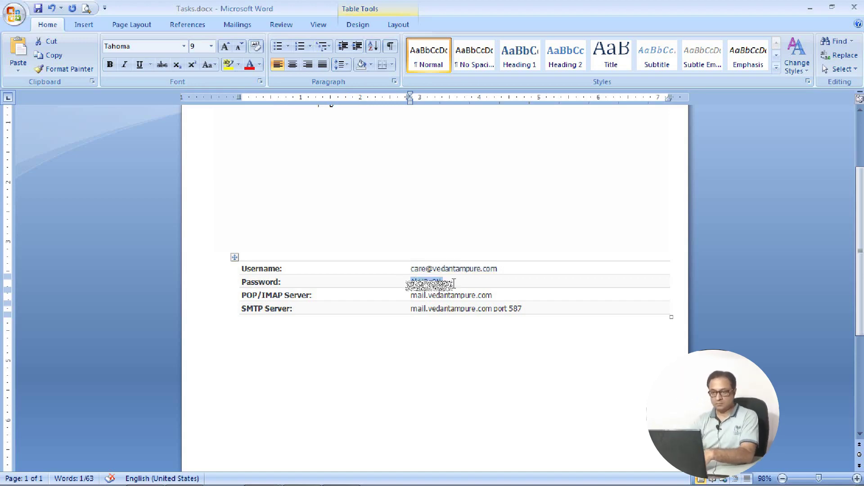
key("alt+Tab")
left_click(238, 164)
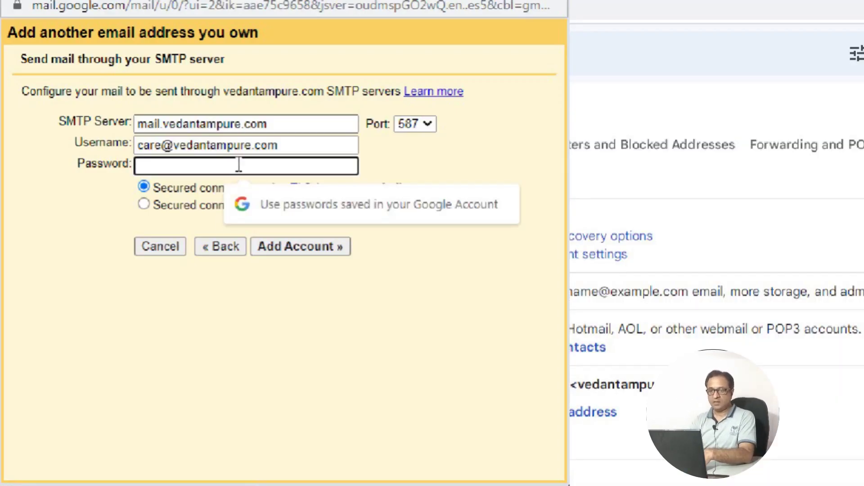
key("ctrl+v")
left_click(300, 247)
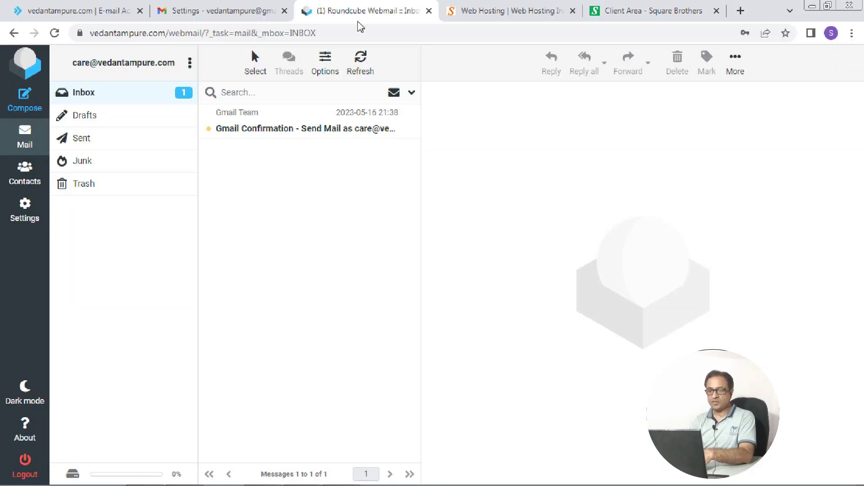
Copy the code from the Gmail Confirmation email in Roundcube and return to Gmail's code window
left_click(333, 134)
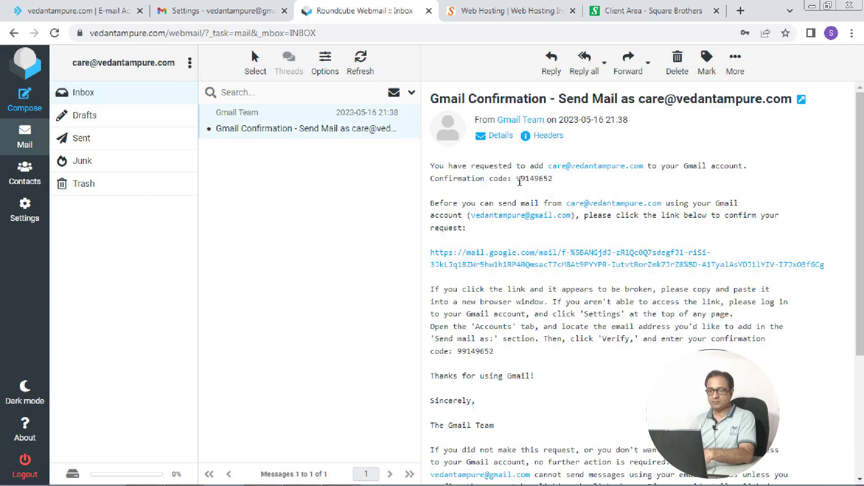
left_click_drag(519, 179, 554, 179)
mouse_move(261, 454)
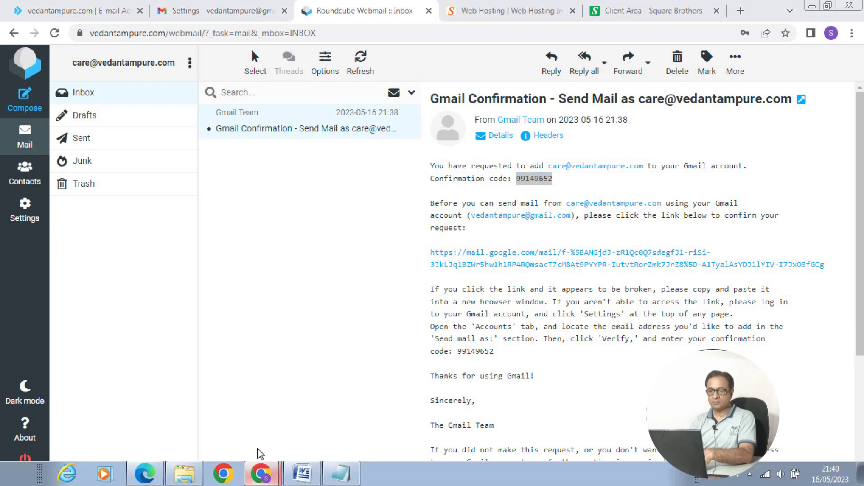
left_click(261, 471)
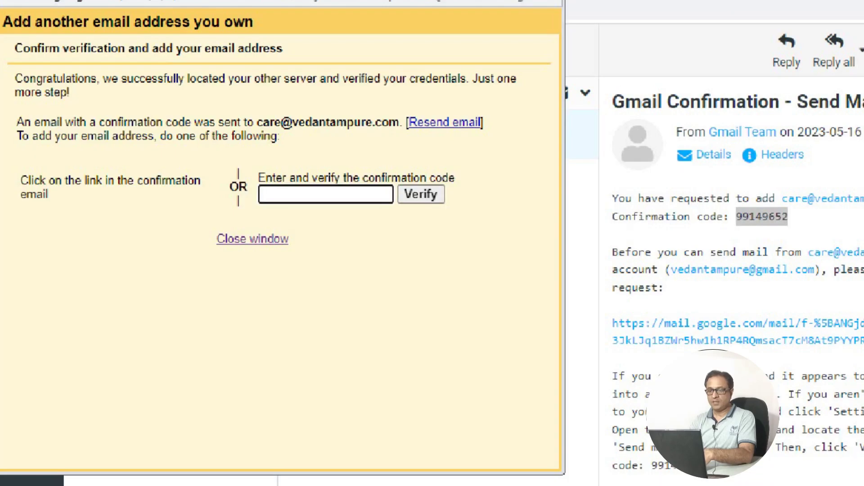
Paste and verify the confirmation code, then return to Gmail's Accounts and Import settings
key("ctrl+v")
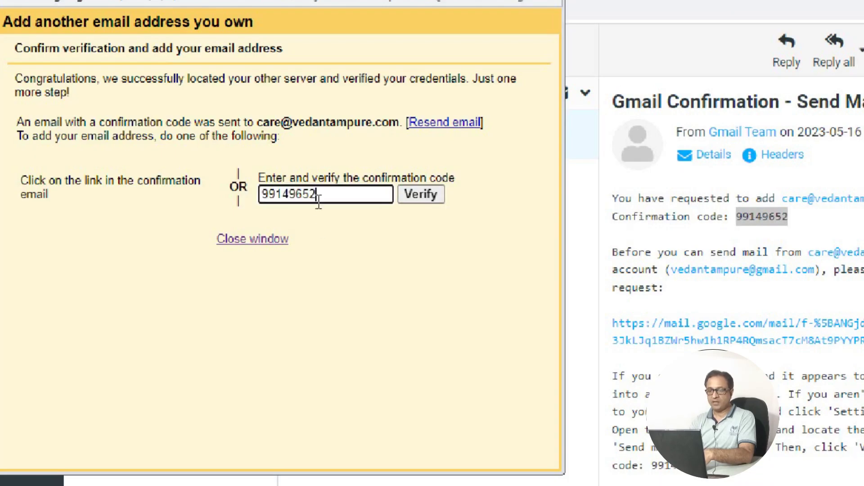
left_click(425, 196)
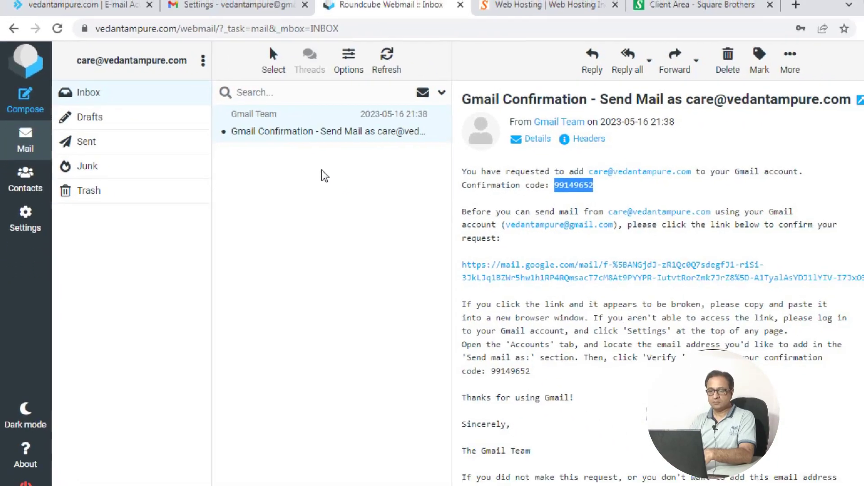
left_click(239, 9)
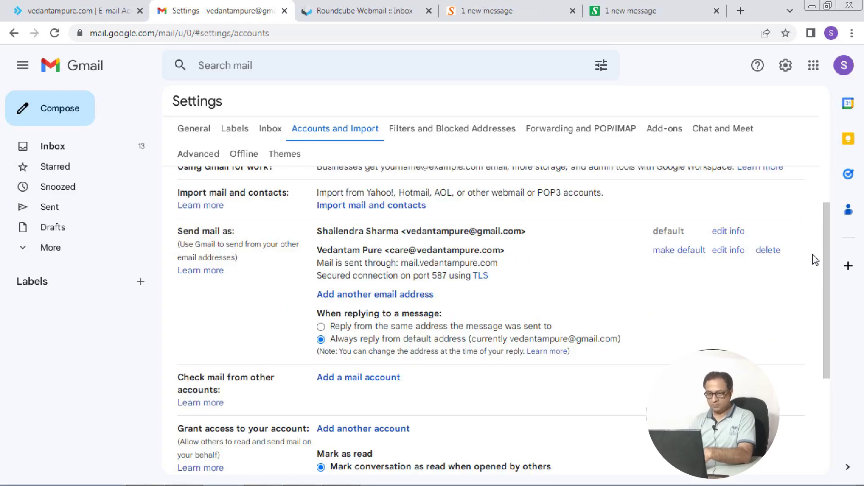
scroll(826, 270, "down", 1)
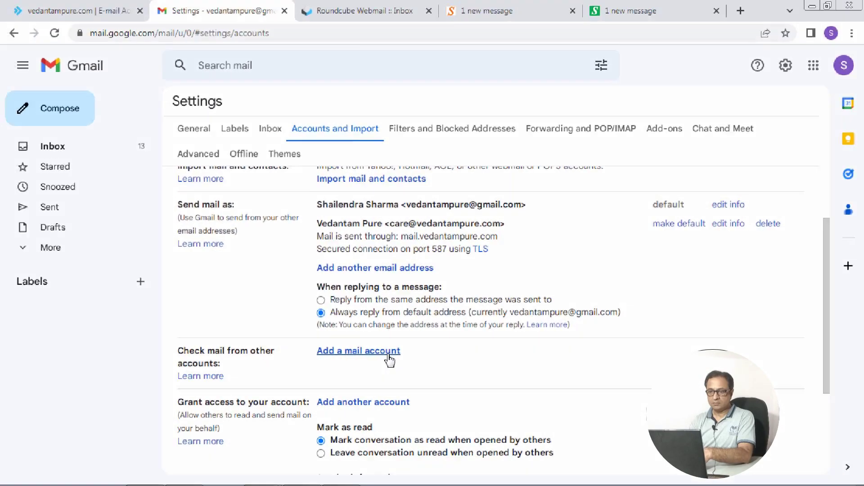
Begin adding a mail account with the pasted business address and choose POP3 import
left_click(388, 356)
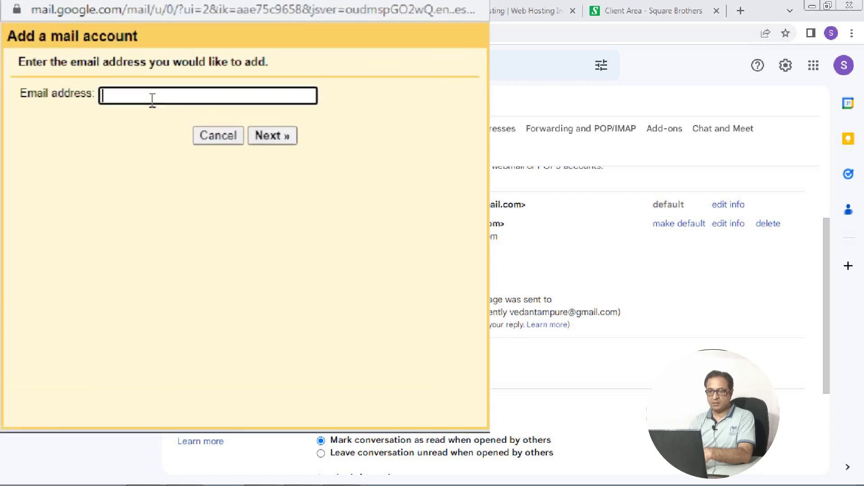
key("ctrl+v")
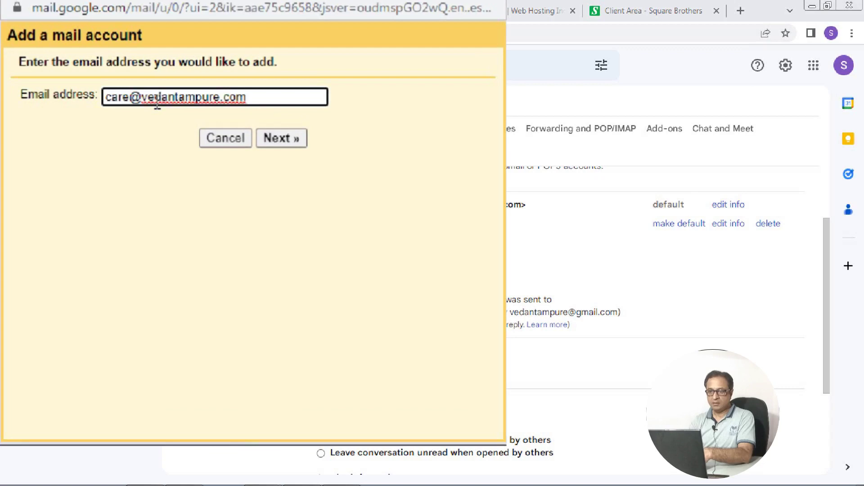
left_click(274, 136)
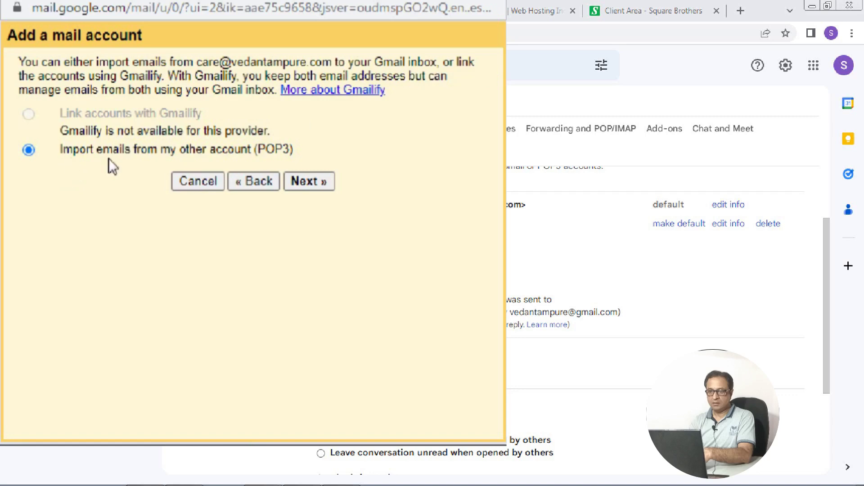
left_click(325, 183)
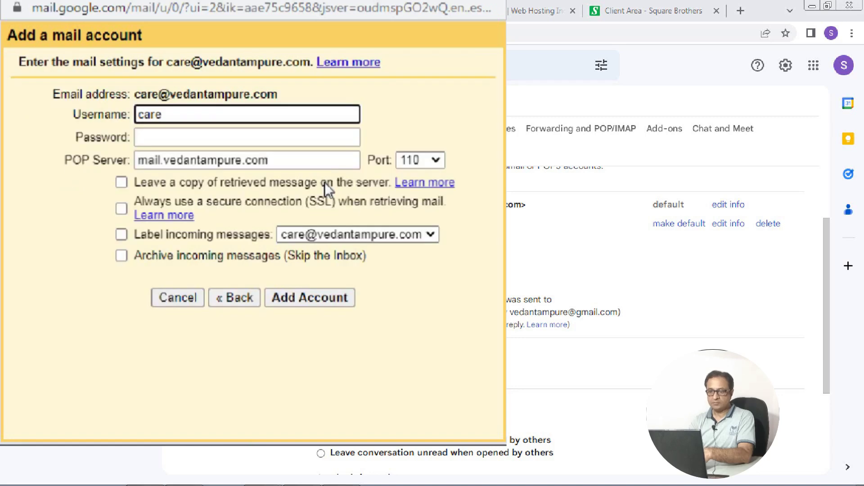
Enter the full address as username, the mailbox password, port 995 with SSL, and add the account
double_click(229, 111)
key("ctrl+v")
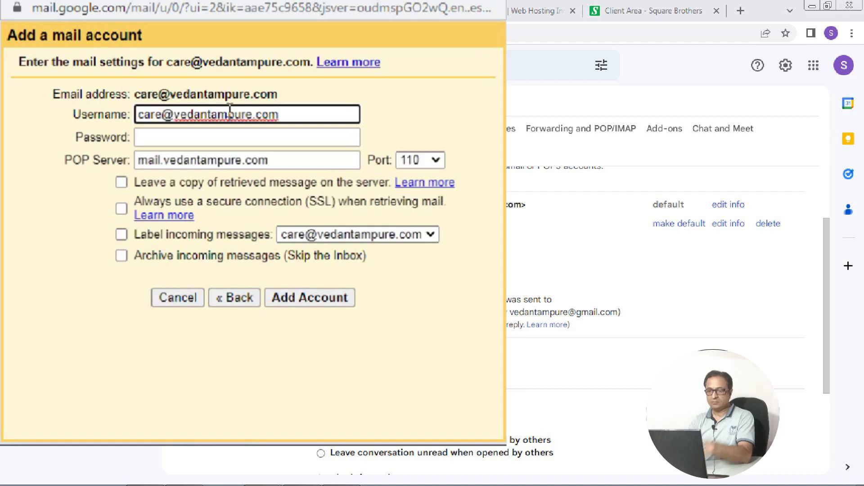
left_click(240, 138)
key("ctrl+v")
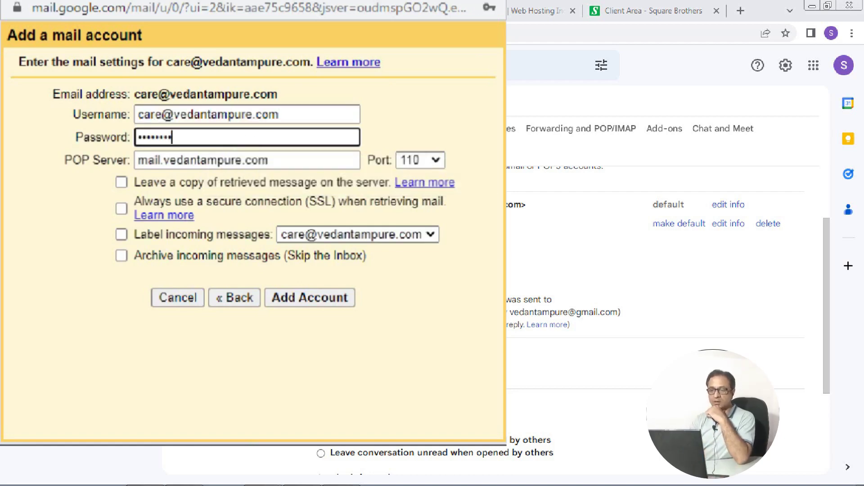
left_click(288, 114)
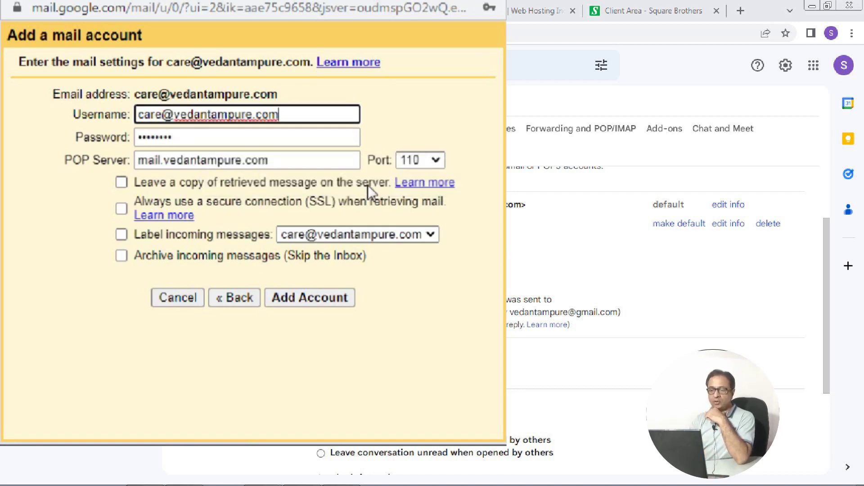
left_click(435, 160)
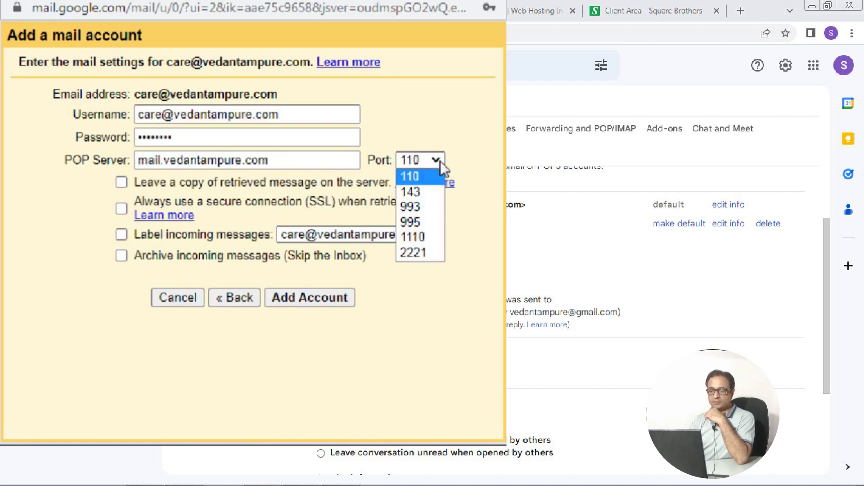
left_click(426, 221)
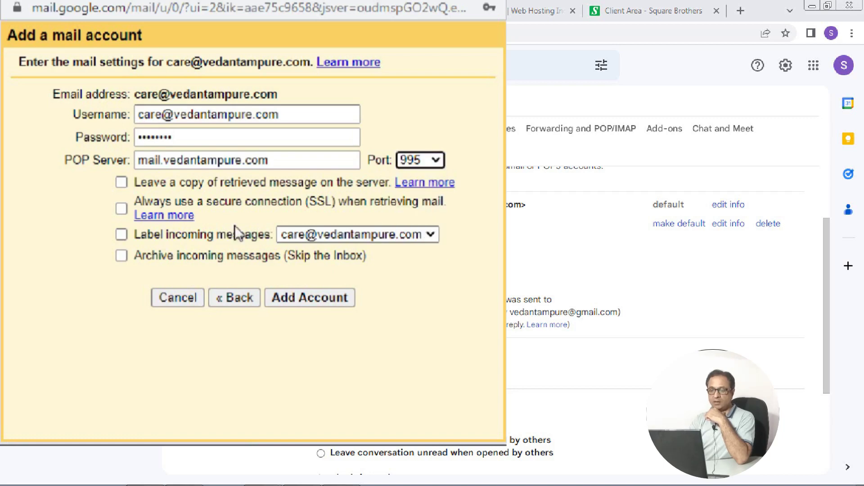
left_click(121, 208)
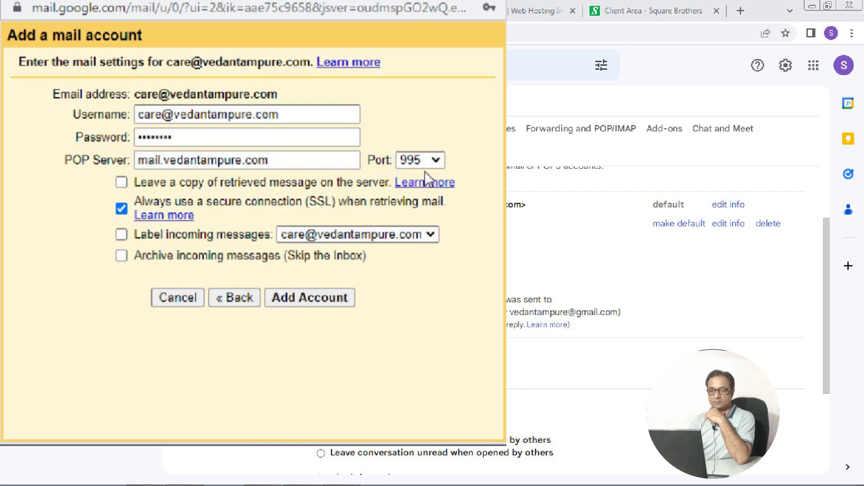
left_click(308, 297)
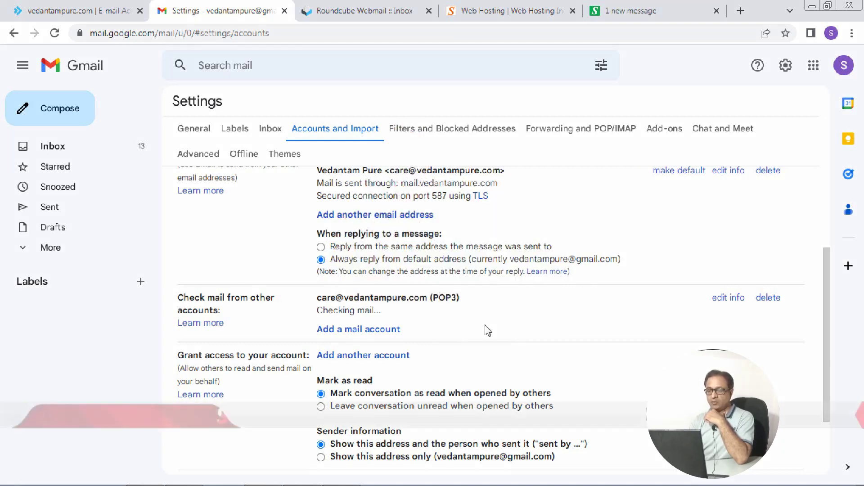
Read the Gmail Confirmation message in the inbox, then return to the inbox list
left_click(63, 149)
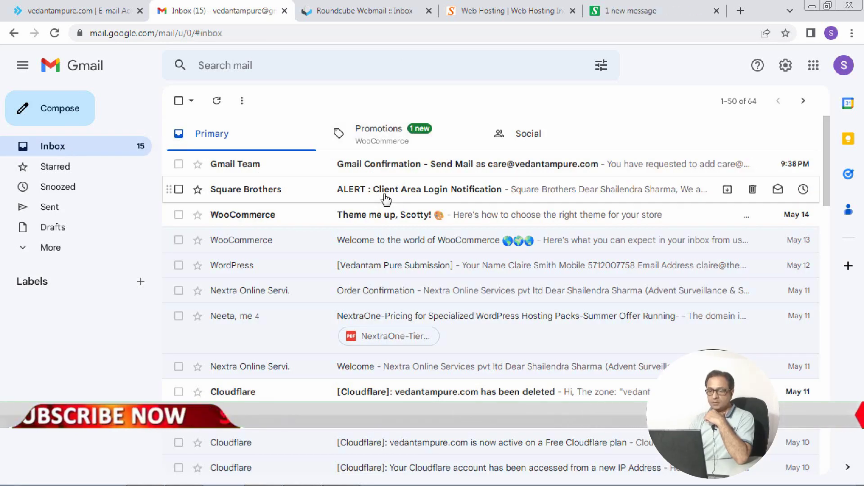
left_click(495, 173)
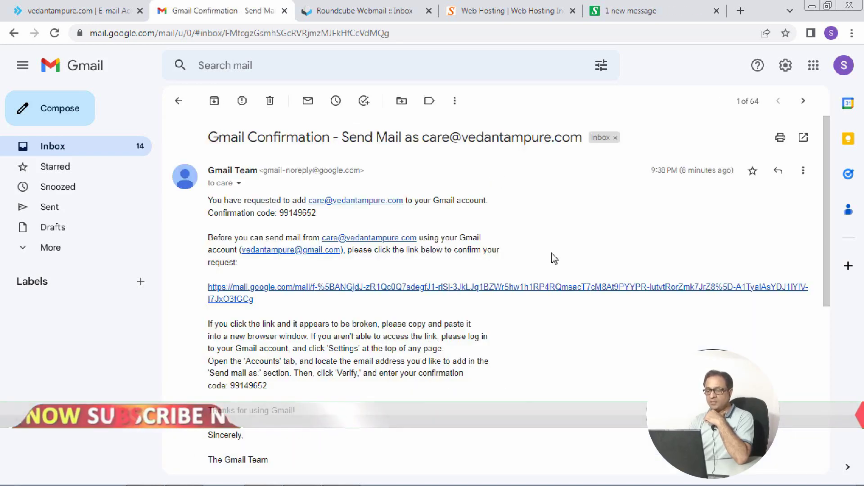
left_click(52, 146, "ctrl+shift")
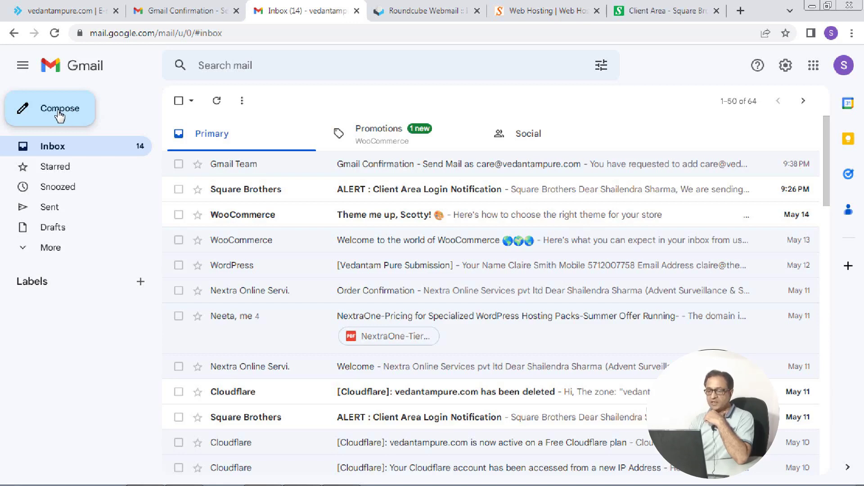
Compose a new message from the business care address and partly enter the recipient's e-mail address
left_click(59, 115)
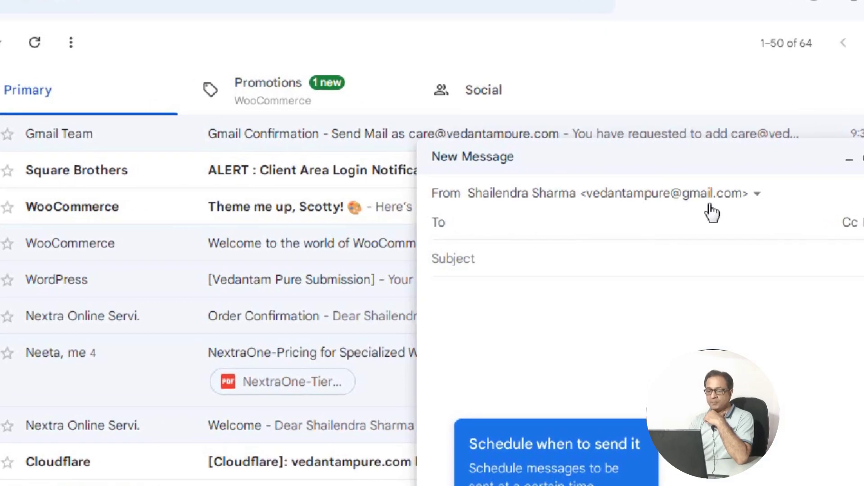
left_click(757, 198)
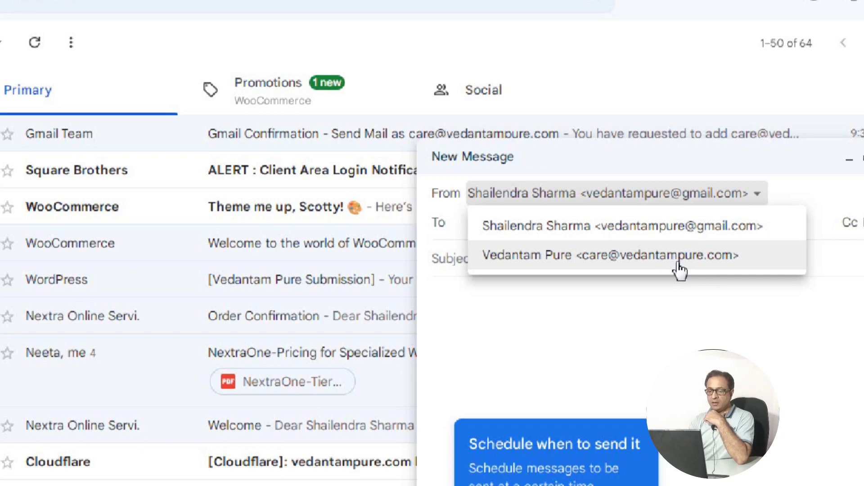
left_click(690, 258)
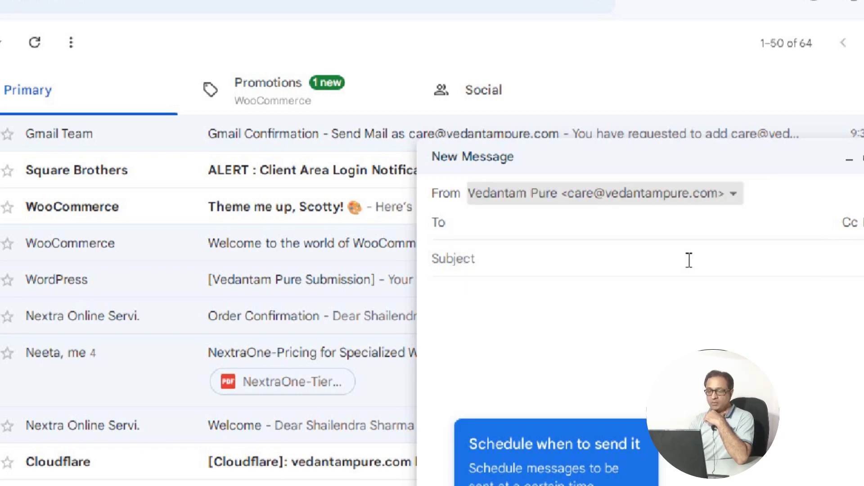
left_click(658, 229)
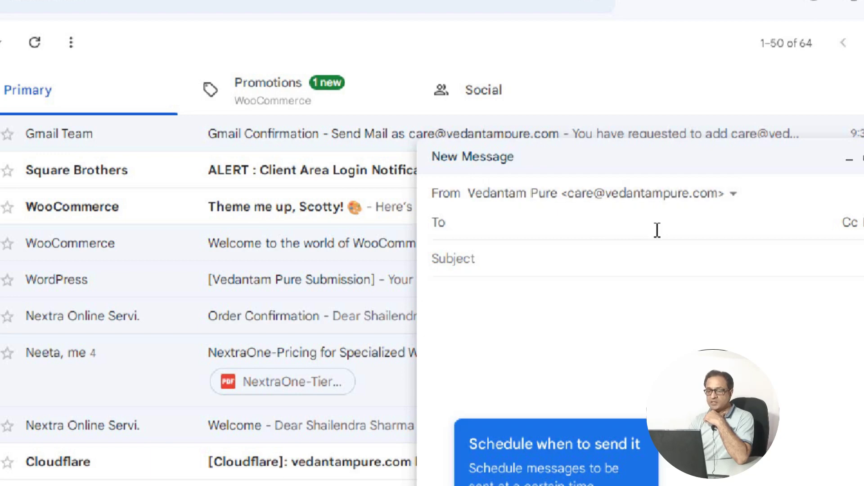
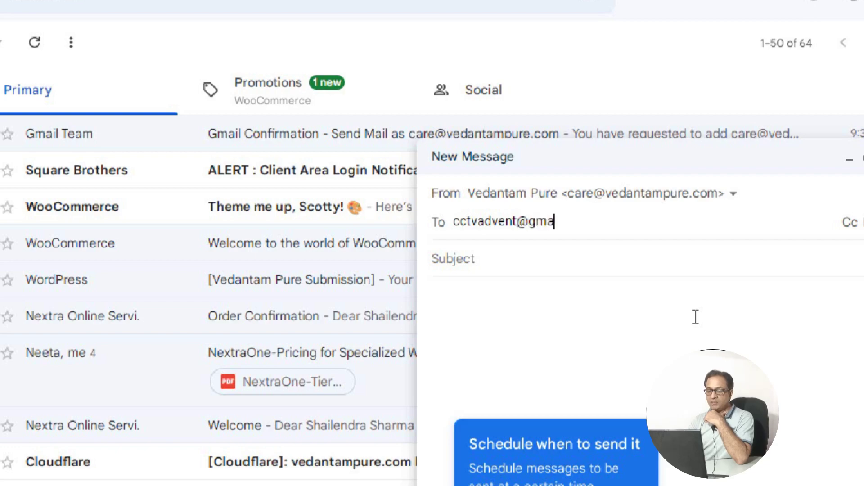